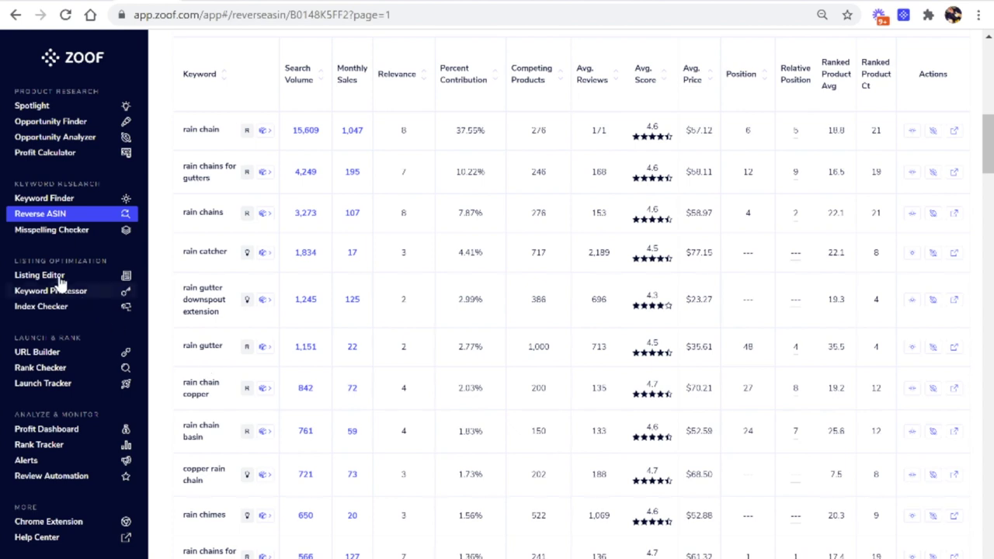
- Open the saved rain chain listing in the Listing Editor
click(38, 281)
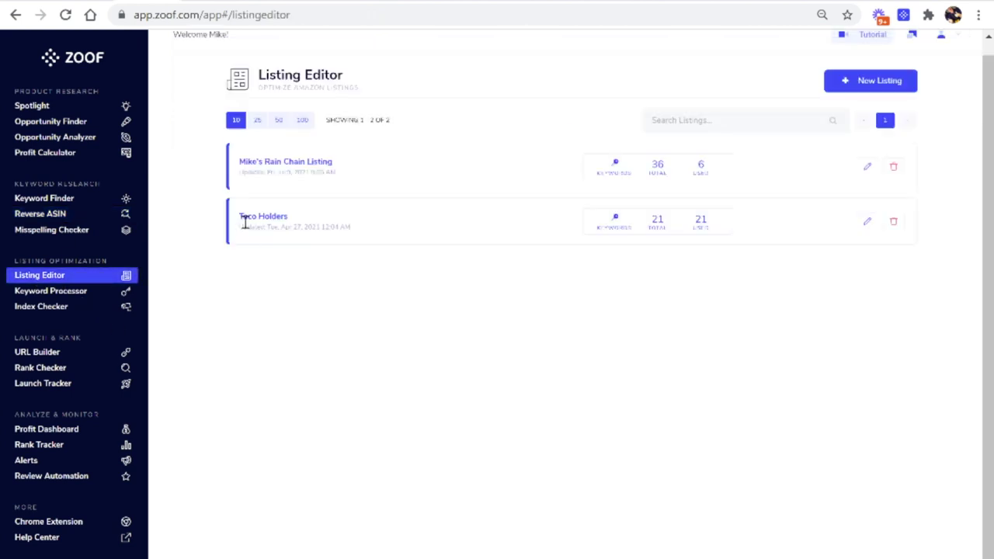
click(284, 168)
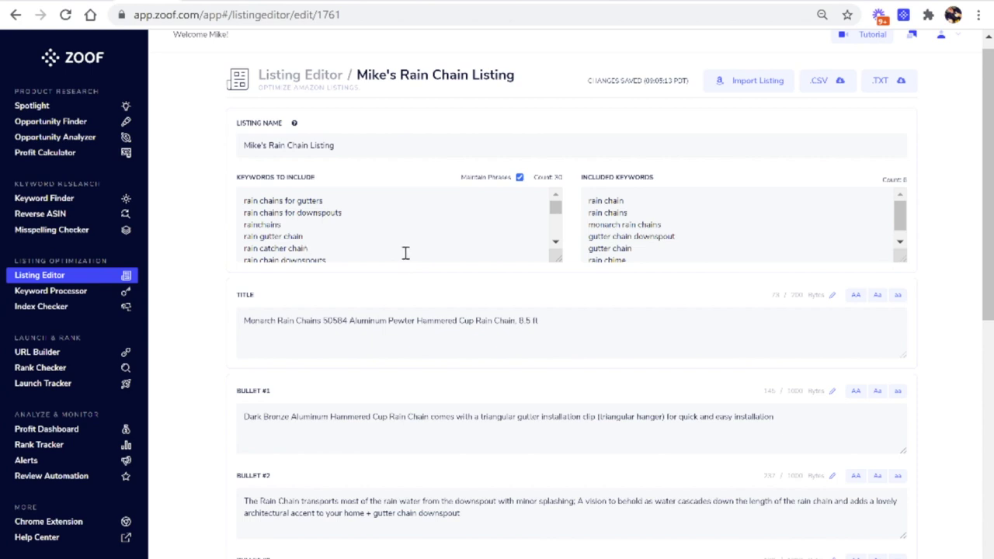
- Look through the listing's full set of keywords to include, from first to last and back
key(Up)
key(Up)
key(Up)
key(Up)
key(Down)
key(Down)
key(Down)
key(Down)
key(Down)
key(Down)
key(Down)
key(Down)
key(Down)
key(Down)
key(Down)
key(Down)
key(Down)
key(Down)
key(Down)
key(Down)
key(Down)
key(Down)
key(Down)
key(Down)
key(Up)
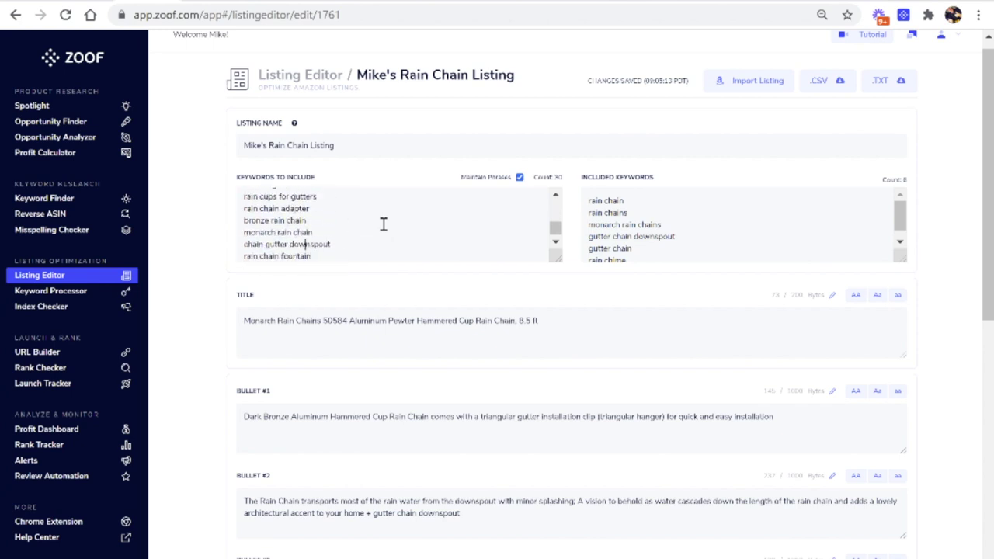
key(Up)
key(Up)
key(Up)
key(Up)
key(Up)
key(Up)
key(Up)
key(Up)
key(Up)
key(Up)
key(Up)
key(Up)
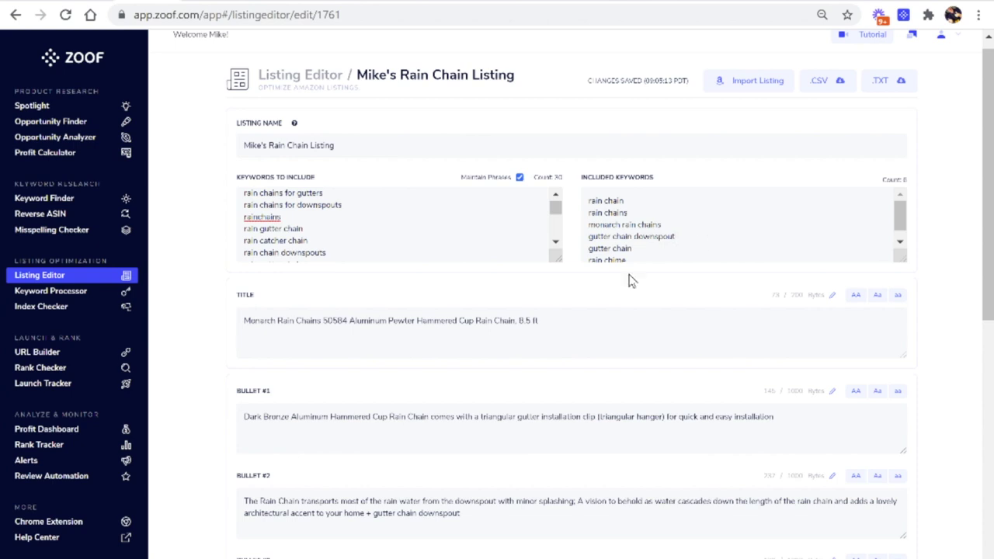
- Replace the listing title with "Amazing Outdoors Rain Chain - The Best Rain Chain for Gutters"
drag(567, 320, 226, 327)
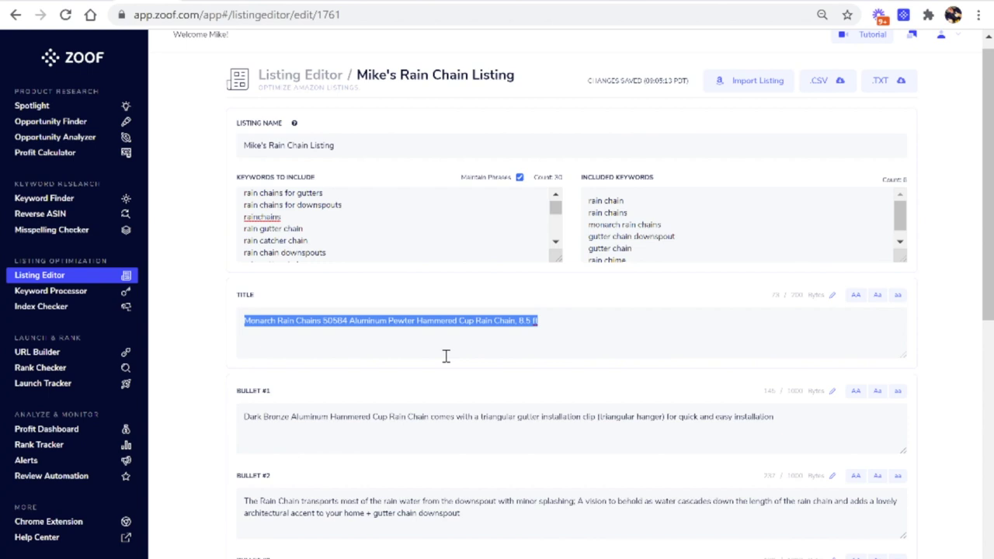
key(Right)
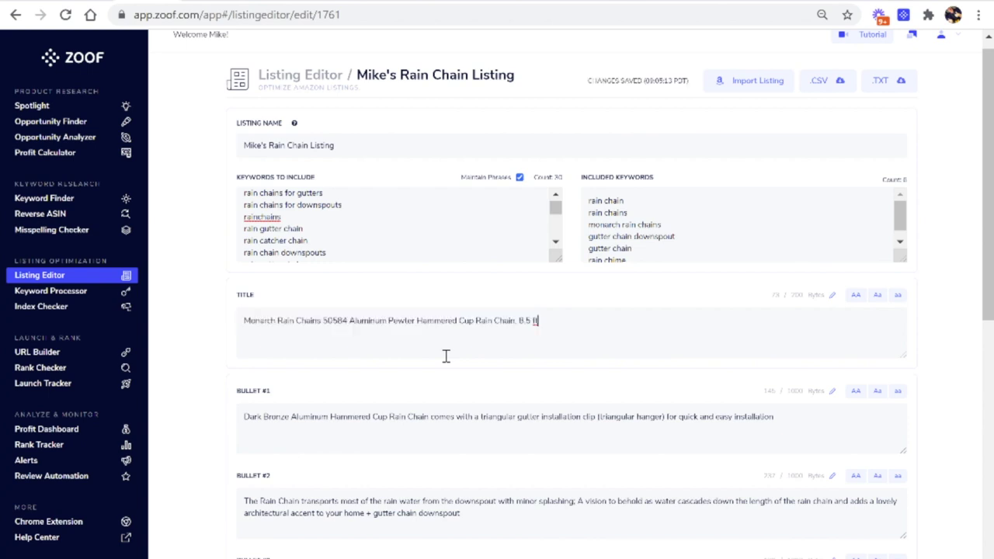
key(BackSpace)
key(BackSpace)
key(BackSpace)
key(BackSpace)
key(BackSpace)
key(BackSpace)
key(BackSpace)
key(BackSpace)
key(BackSpace)
key(BackSpace)
key(BackSpace)
key(BackSpace)
key(BackSpace)
key(BackSpace)
key(BackSpace)
key(BackSpace)
key(BackSpace)
key(BackSpace)
key(BackSpace)
key(BackSpace)
key(BackSpace)
key(BackSpace)
key(BackSpace)
key(BackSpace)
key(BackSpace)
key(BackSpace)
key(BackSpace)
key(BackSpace)
key(BackSpace)
key(BackSpace)
key(BackSpace)
key(BackSpace)
key(BackSpace)
key(BackSpace)
key(BackSpace)
key(BackSpace)
key(BackSpace)
key(BackSpace)
key(BackSpace)
key(BackSpace)
text(Amazing Outdoors)
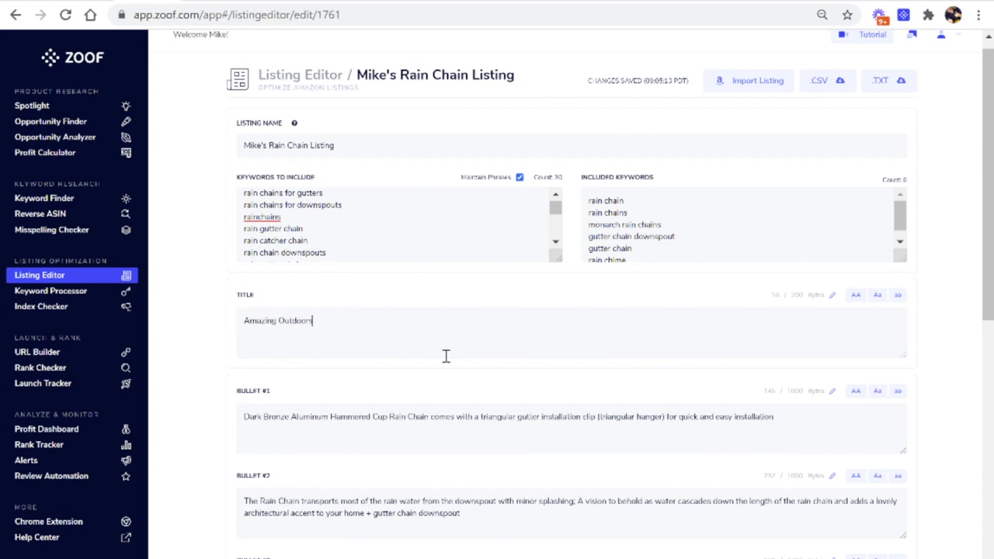
text( Rain Chain - The Best Rain Chai)
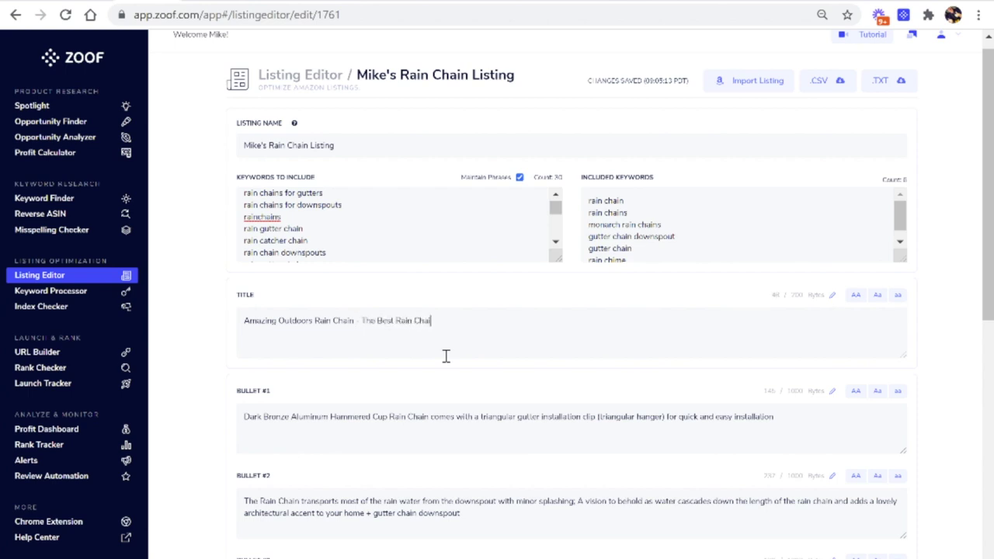
text(n for Gutters)
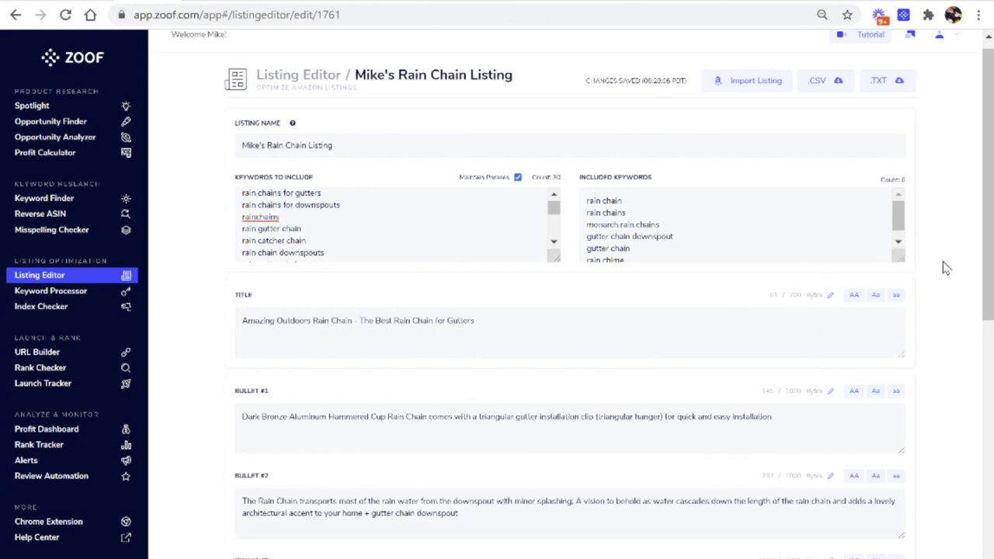
- Review the listing's five bullets, product description and search terms alongside the product's Amazon page
drag(982, 275, 980, 388)
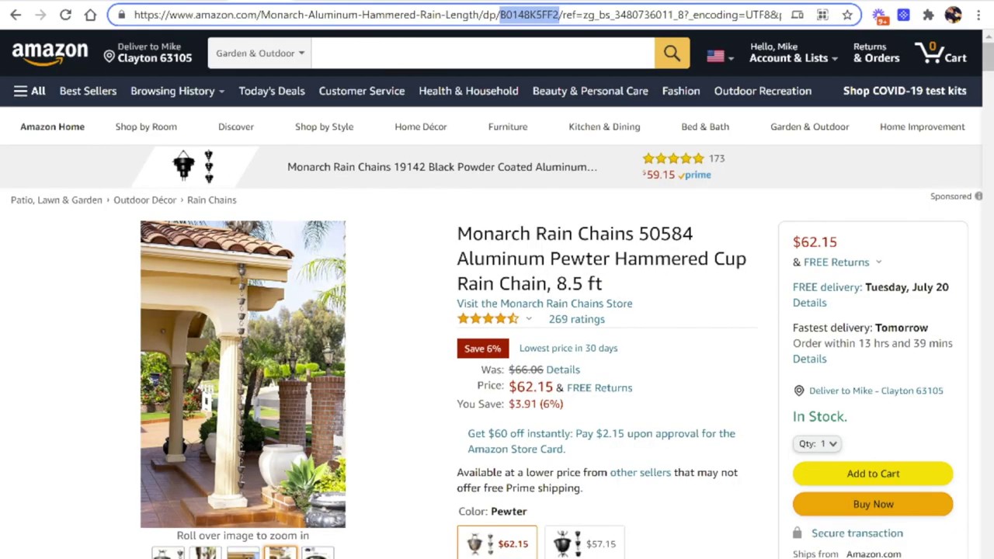
drag(988, 70, 988, 85)
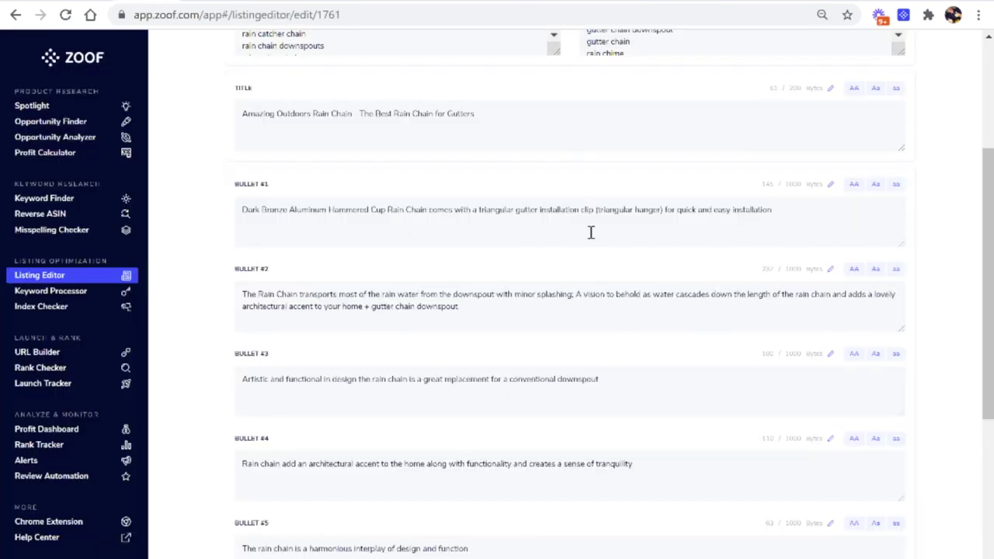
drag(989, 267, 950, 391)
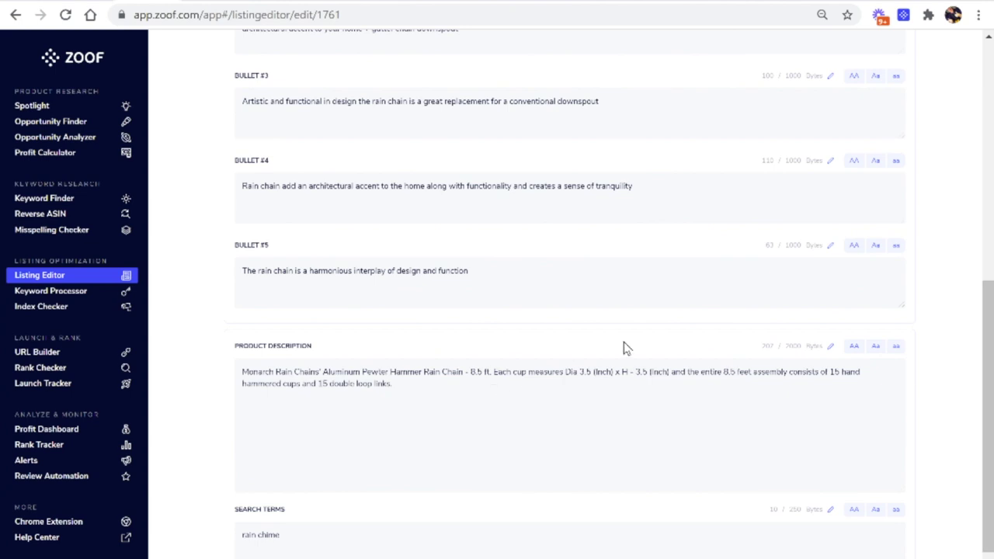
drag(988, 322, 990, 367)
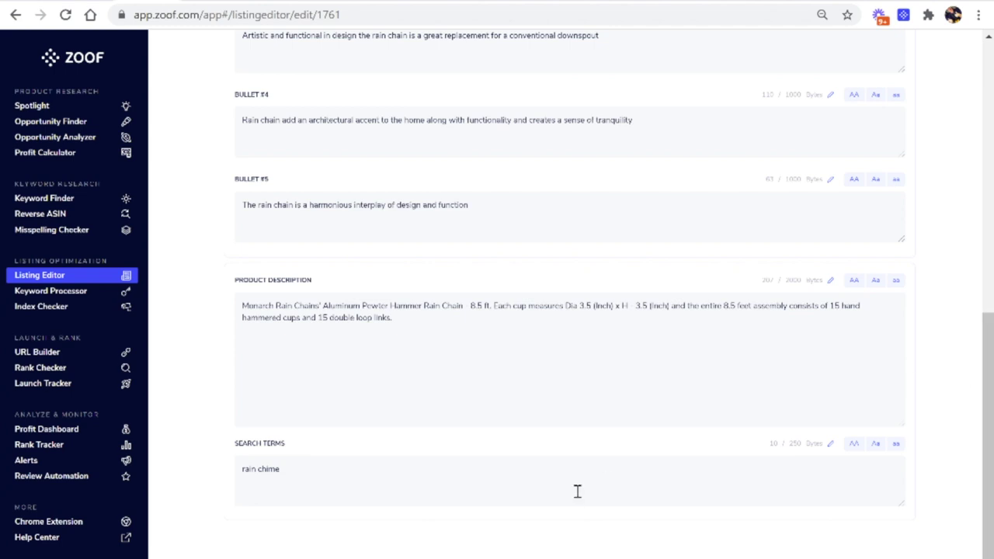
click(424, 491)
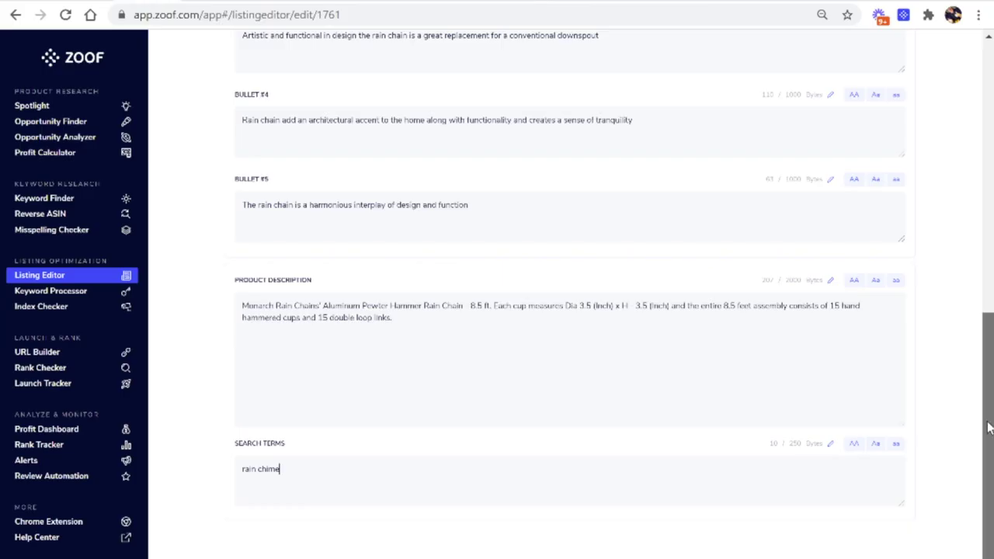
scroll(571, 311, up, 7)
scroll(571, 311, up, 1)
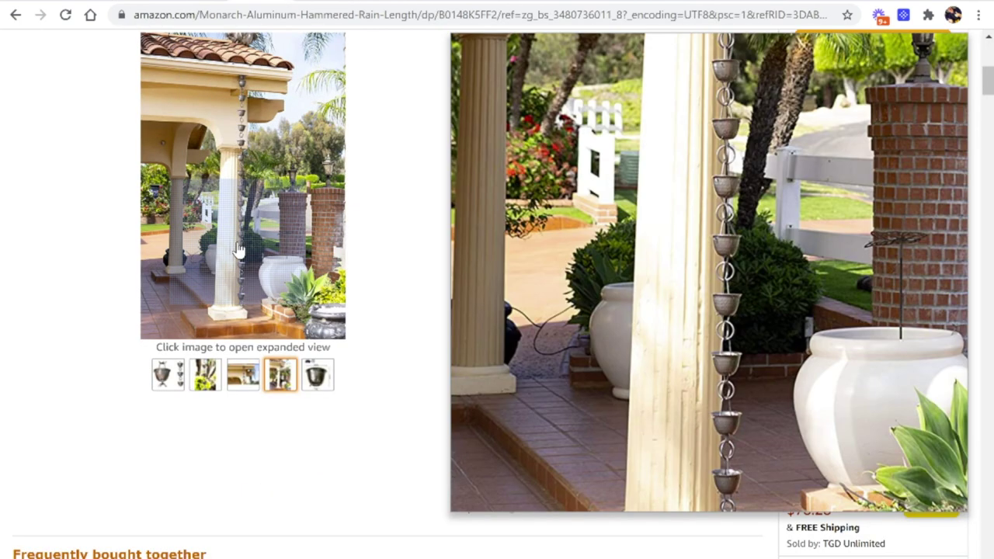
- On the Amazon product page, view the Monarch rain chain's photos enlarged one by one, through to the cup size image
click(238, 250)
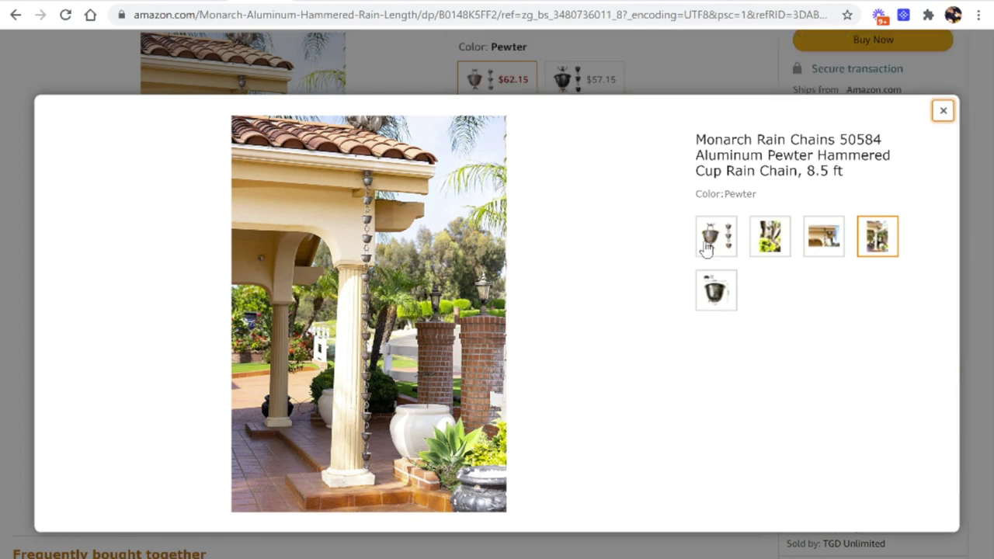
click(710, 247)
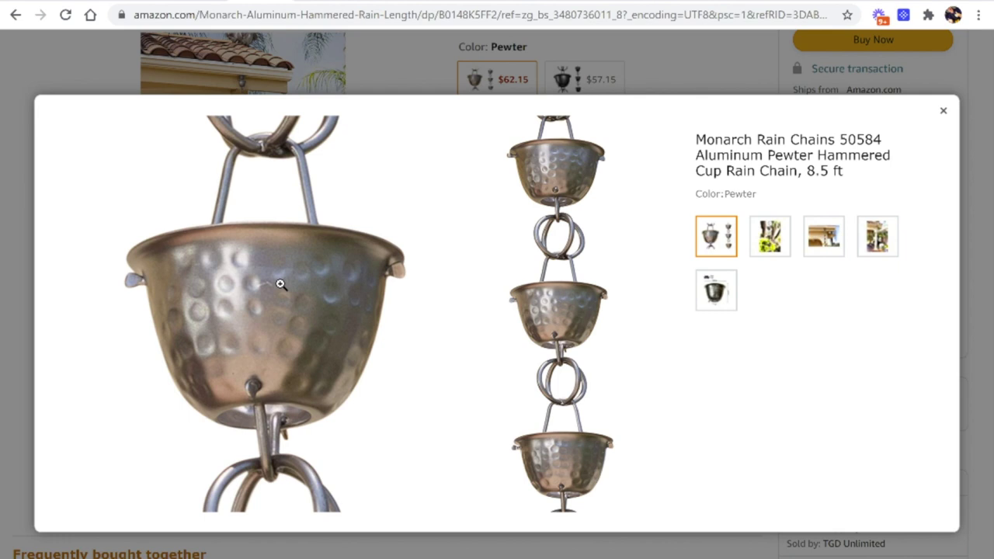
click(773, 240)
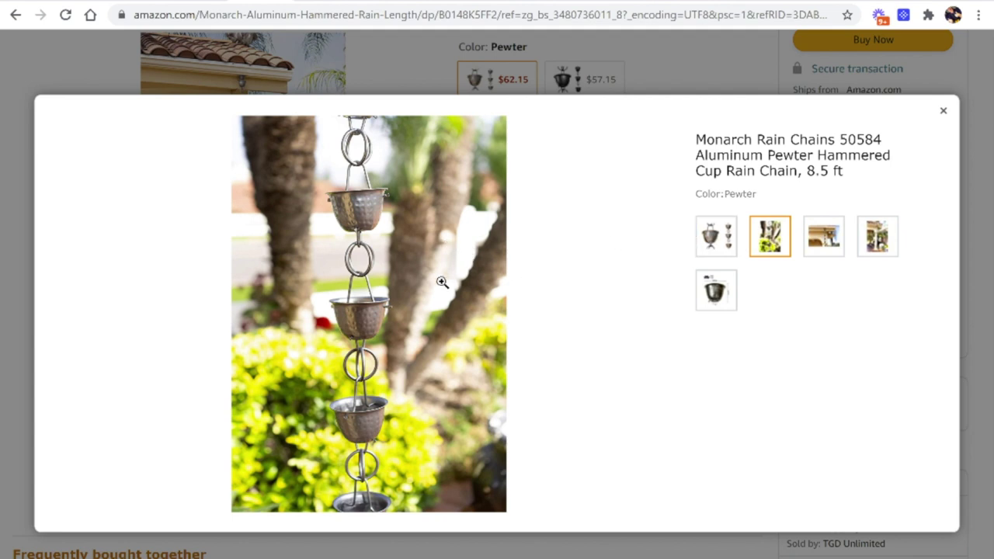
click(822, 230)
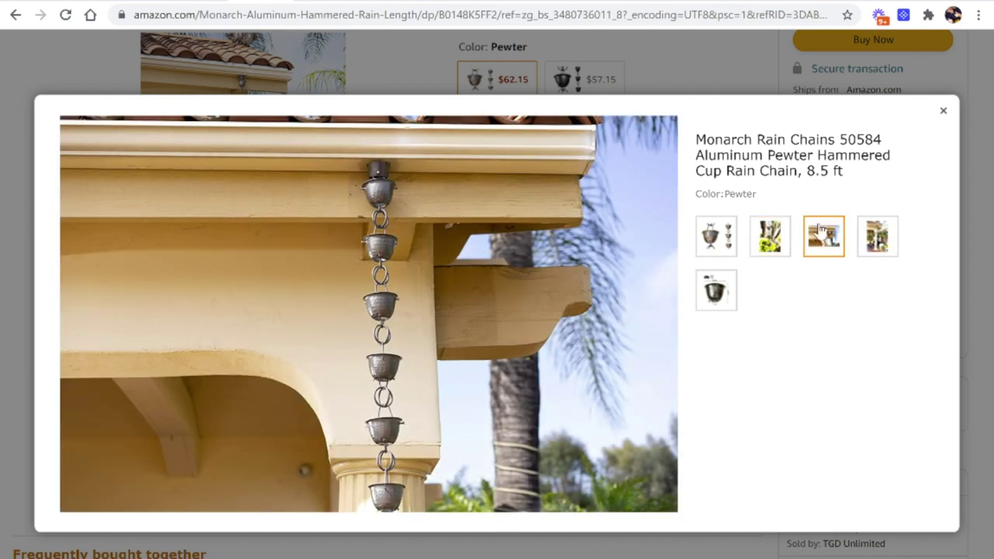
click(876, 242)
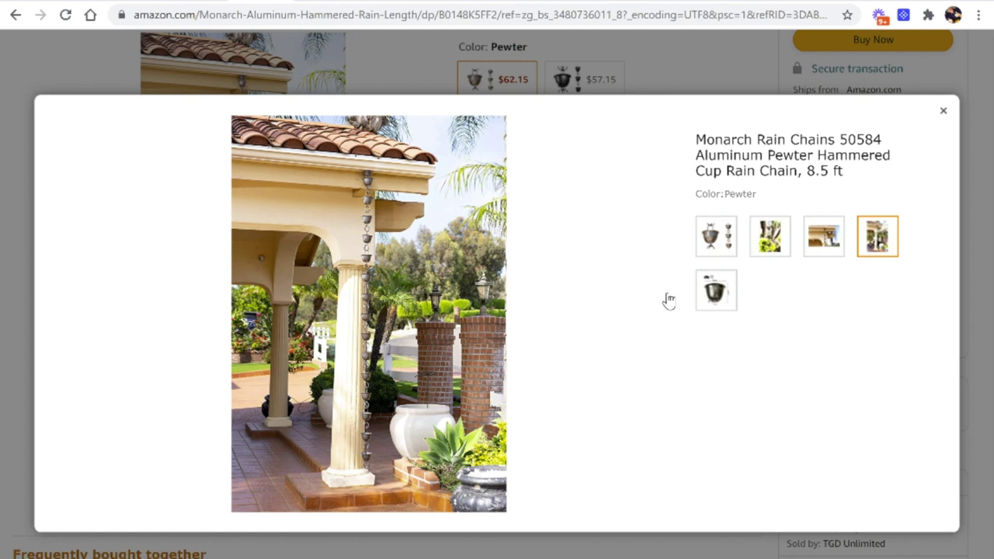
click(707, 303)
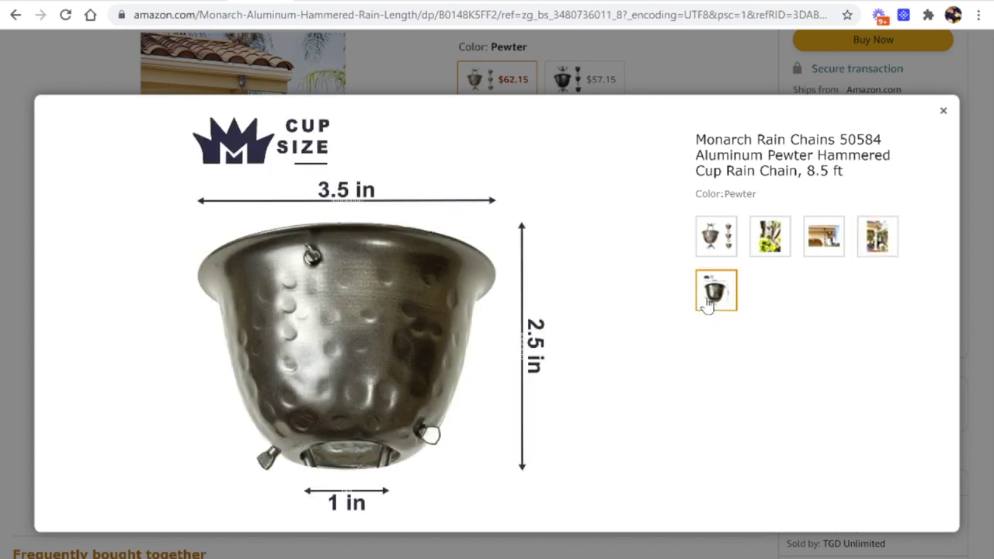